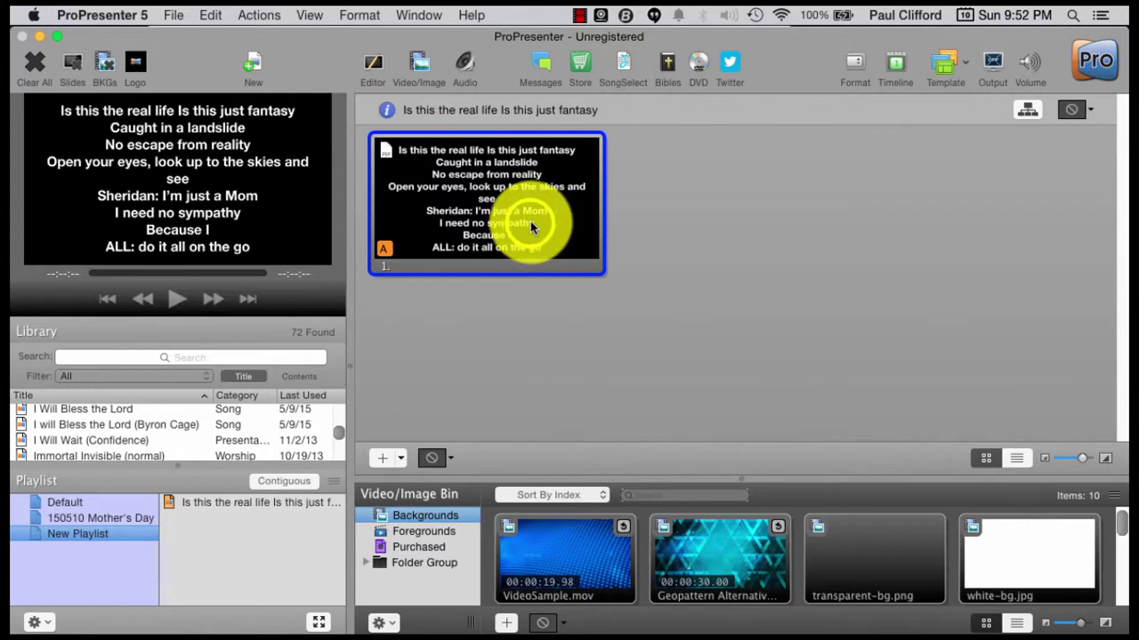
# Step: Open the lyrics slide in the slide editor and bring its chord chart setting into view
pyautogui.rightClick(530, 227)
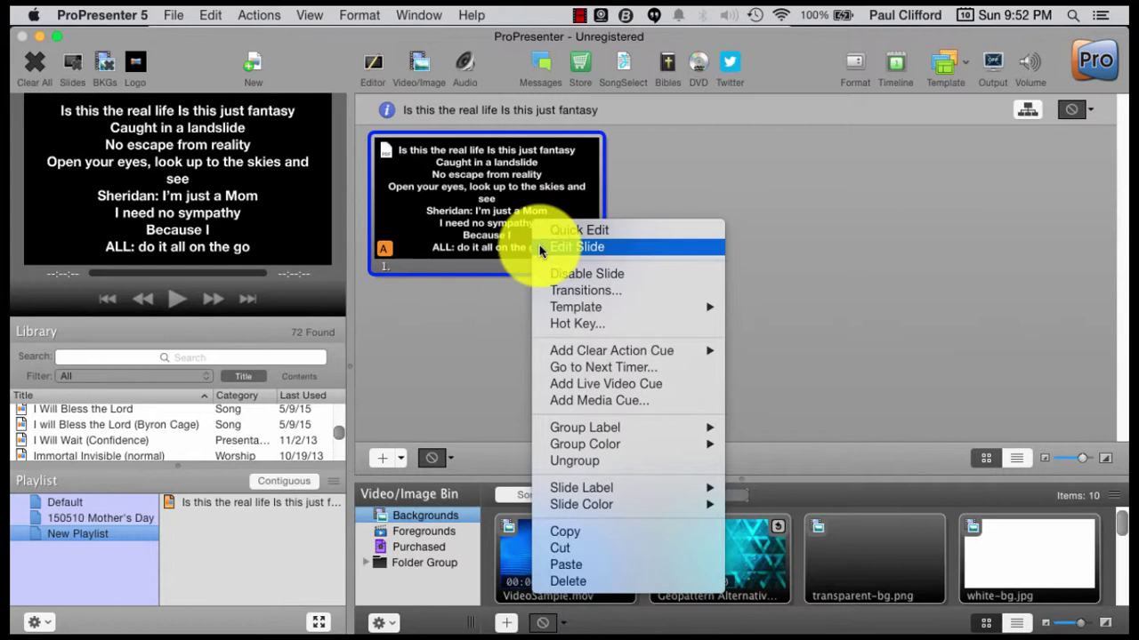
pyautogui.click(553, 254)
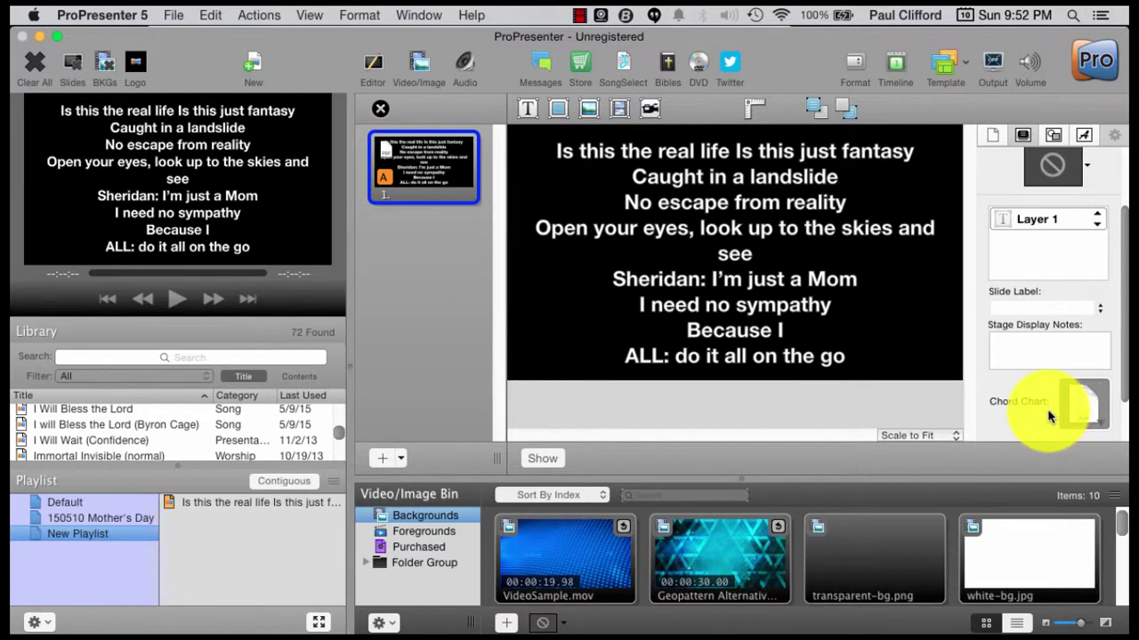
pyautogui.moveTo(1049, 417); pyautogui.dragTo(1029, 427)
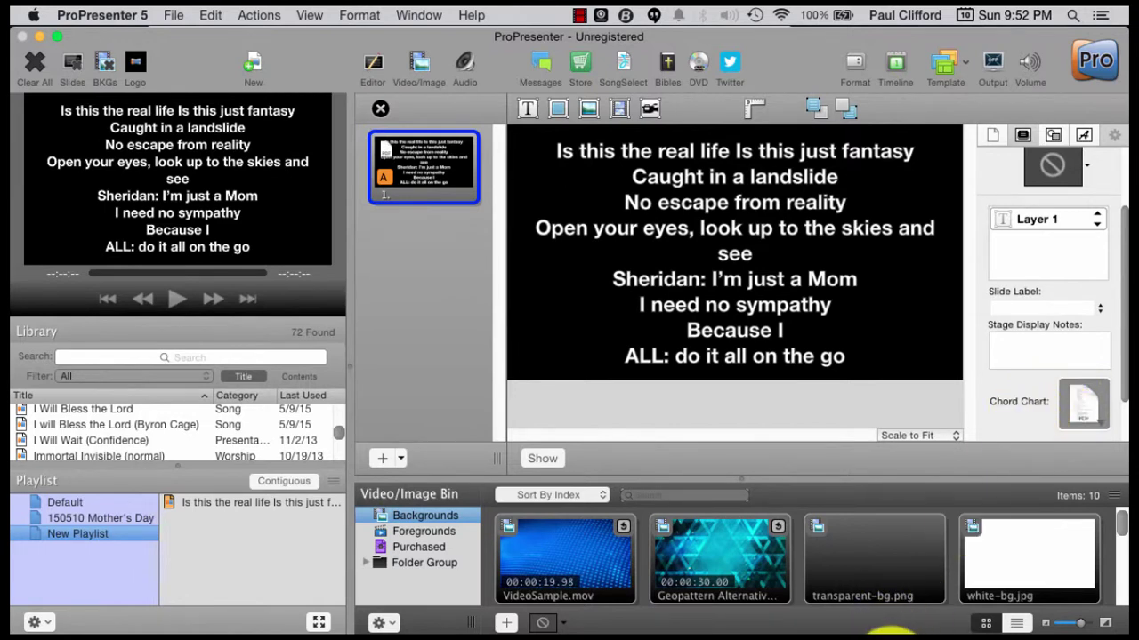
# Step: Switch to Preview and read through both pages of Mother's Day Script V2.pdf, checking its length and page layout
pyautogui.click(889, 635)
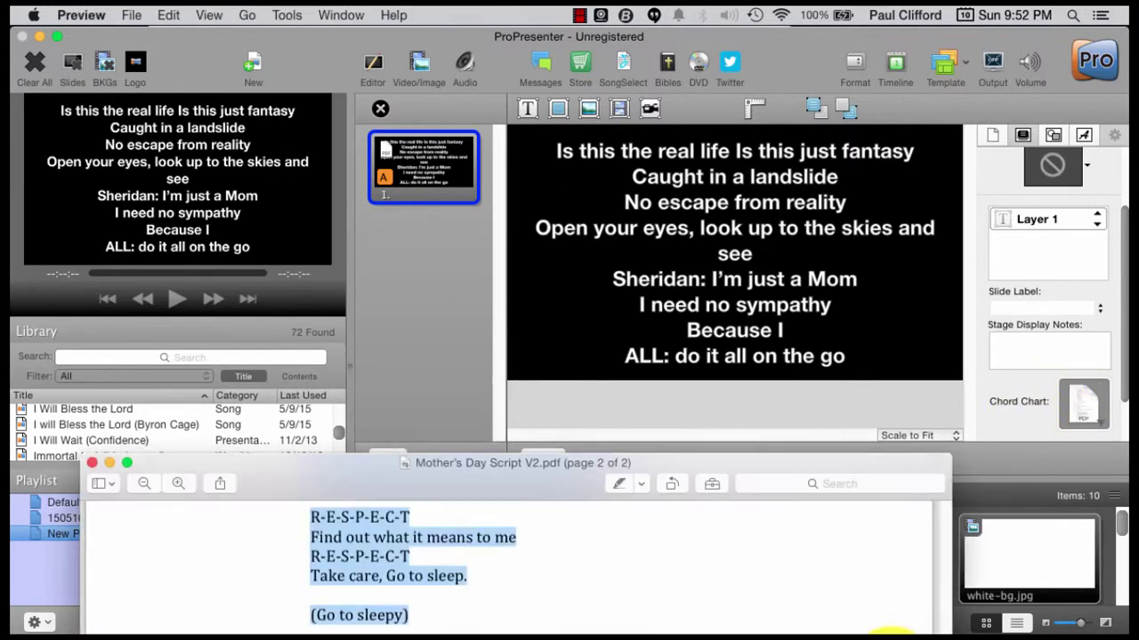
pyautogui.click(806, 457)
pyautogui.moveTo(808, 465); pyautogui.dragTo(839, 13)
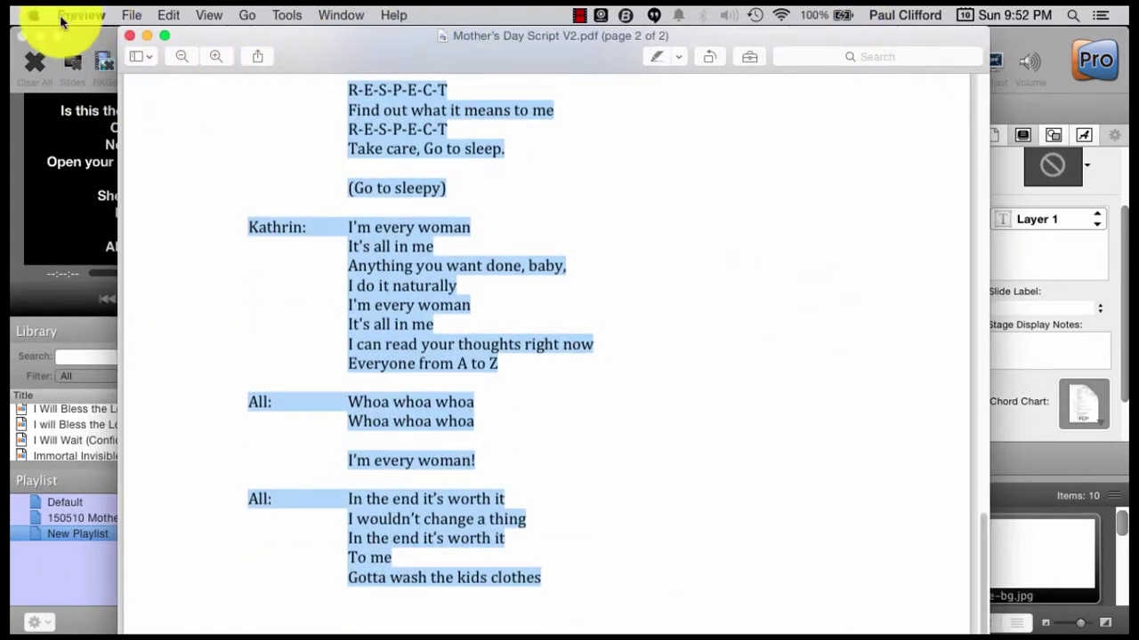
pyautogui.scroll(10, 605, 374)
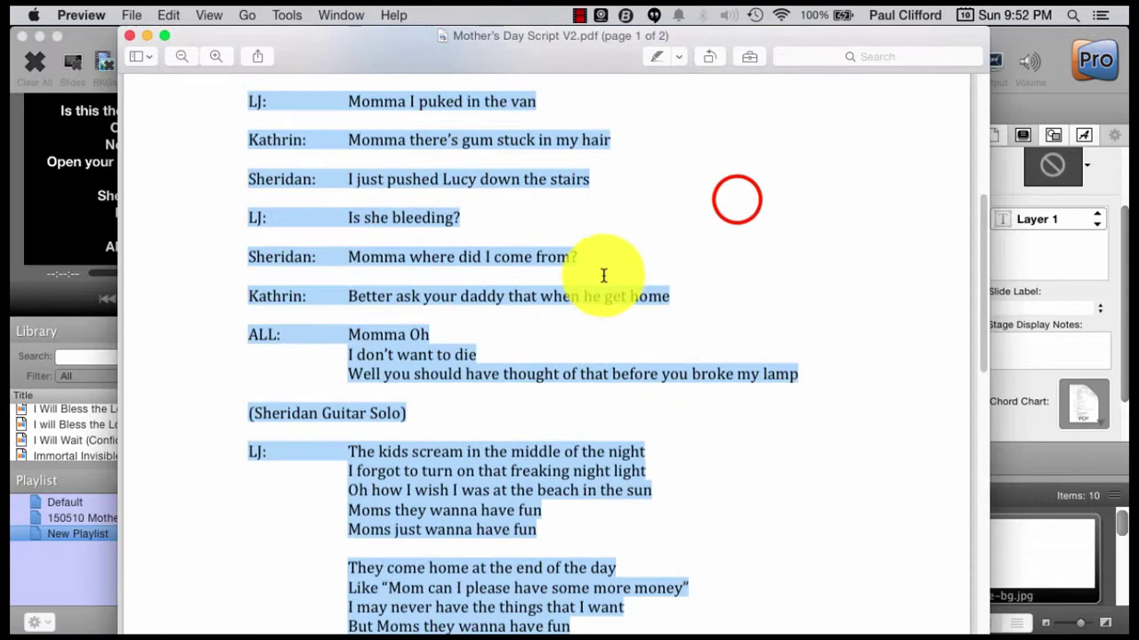
pyautogui.click(737, 199)
pyautogui.scroll(5, 406, 252)
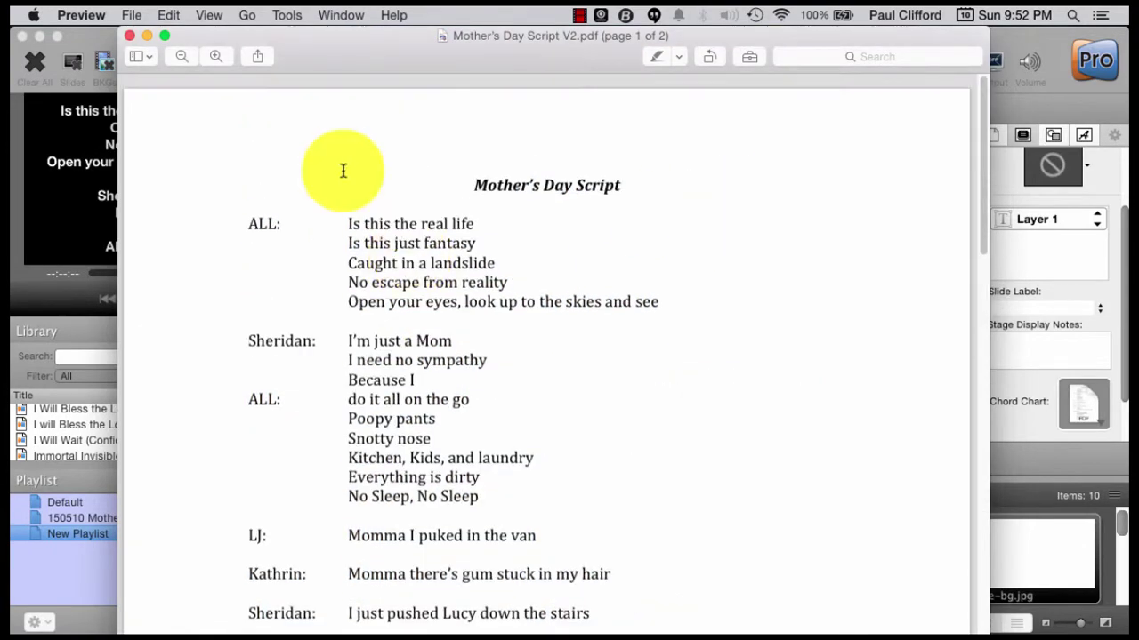
pyautogui.moveTo(500, 43); pyautogui.dragTo(618, 328)
pyautogui.moveTo(556, 381); pyautogui.dragTo(485, 13)
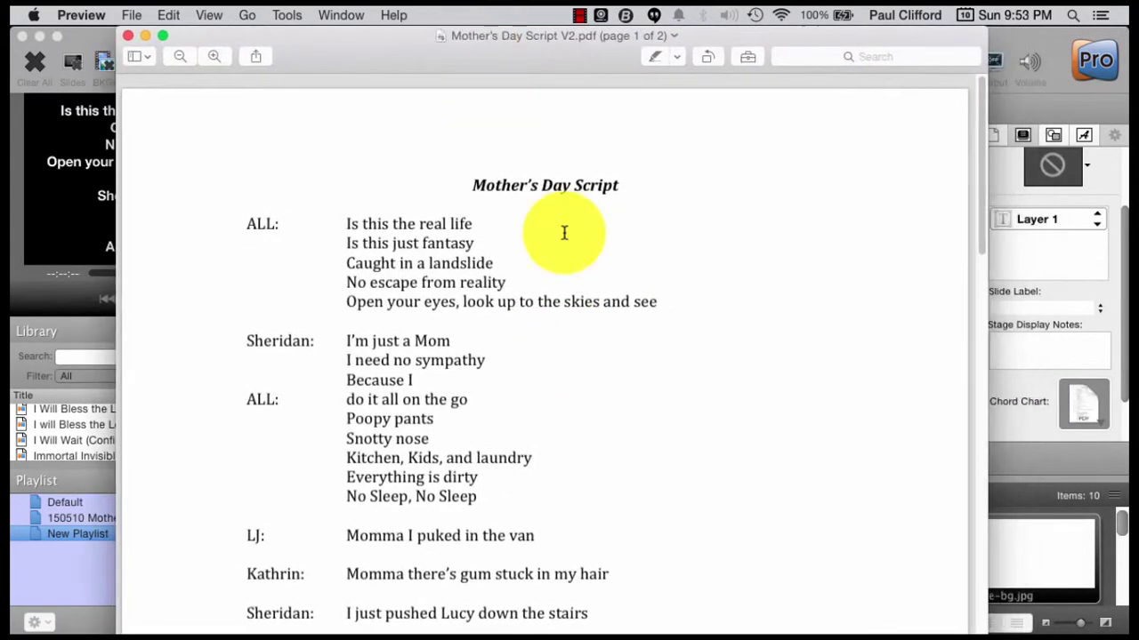
pyautogui.scroll(-5, 544, 450)
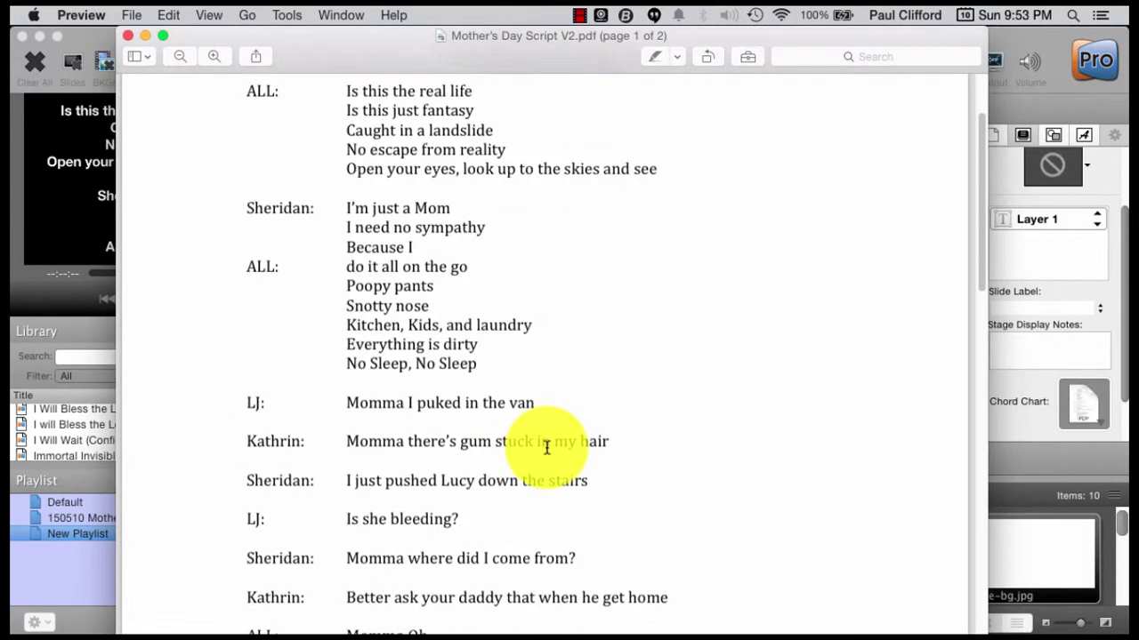
pyautogui.scroll(-2, 547, 447)
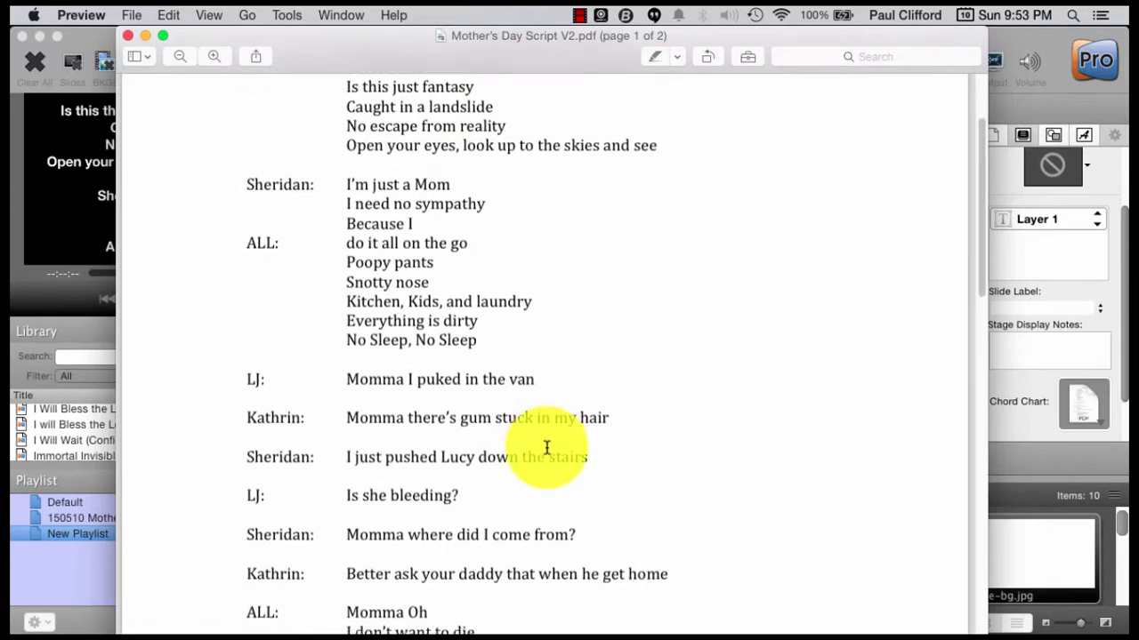
pyautogui.scroll(6, 547, 447)
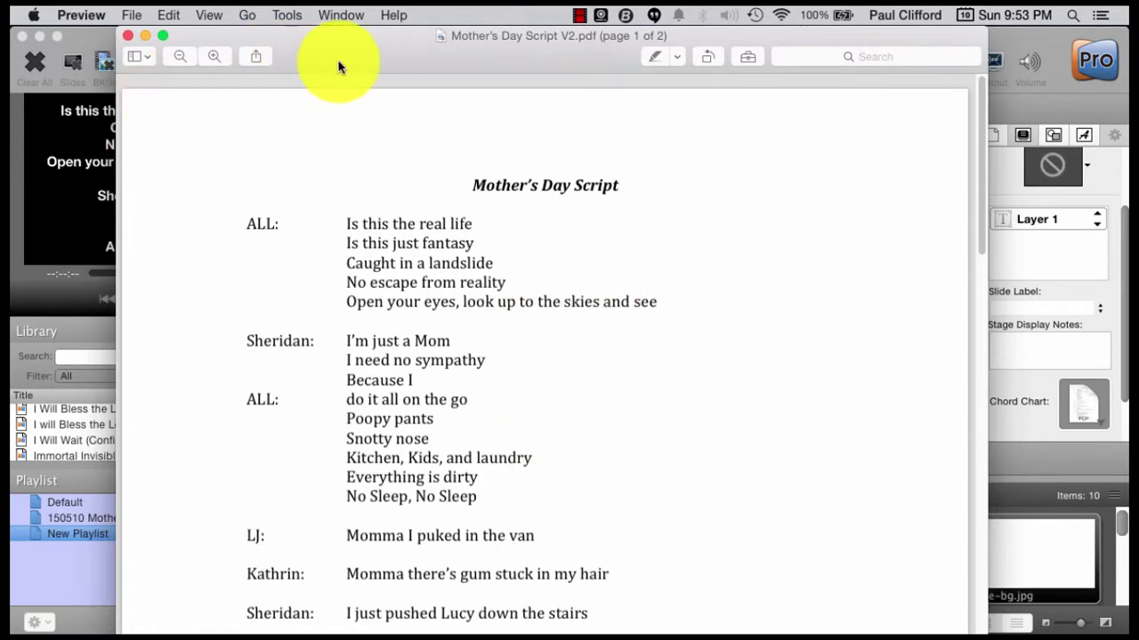
pyautogui.scroll(-15, 413, 198)
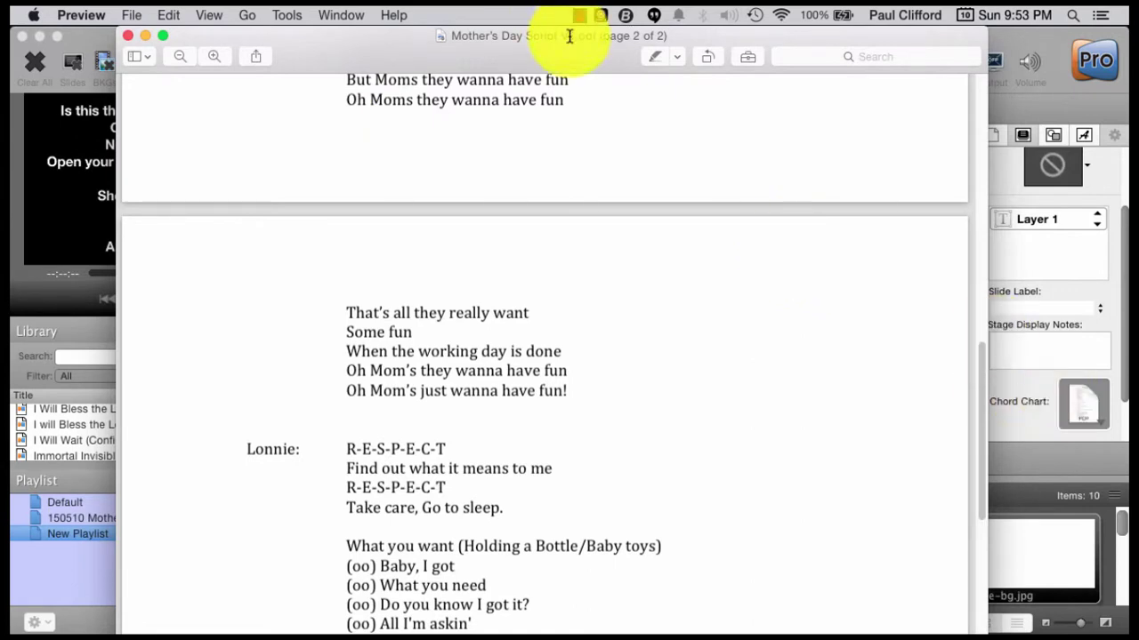
# Step: Start printing the script and set the print layout to 2 pages per sheet
pyautogui.click(130, 17)
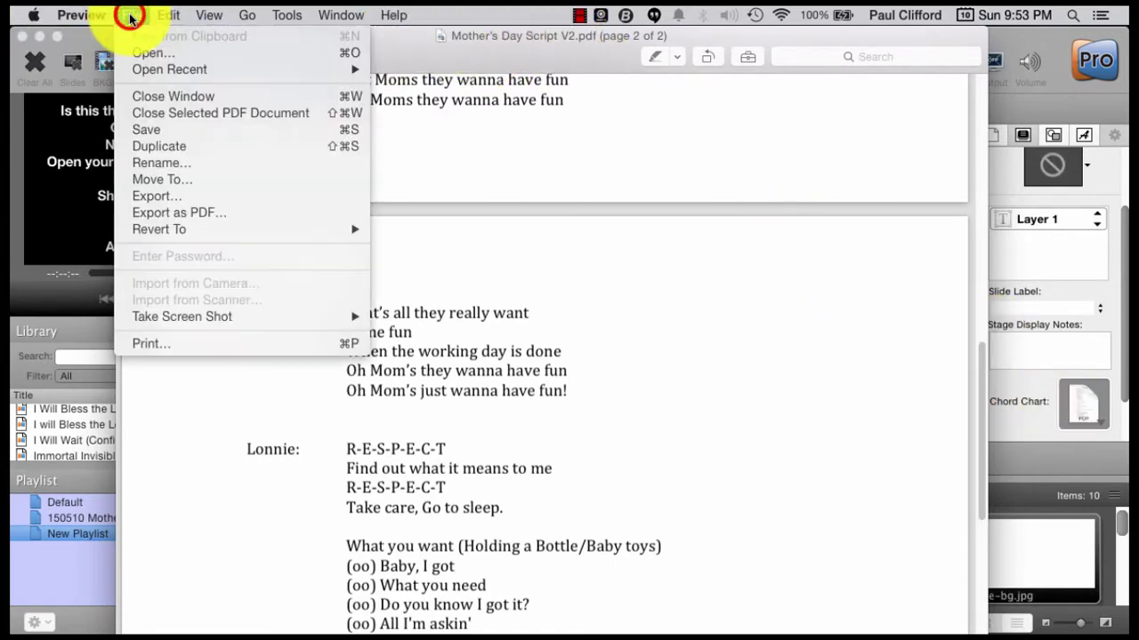
pyautogui.click(144, 347)
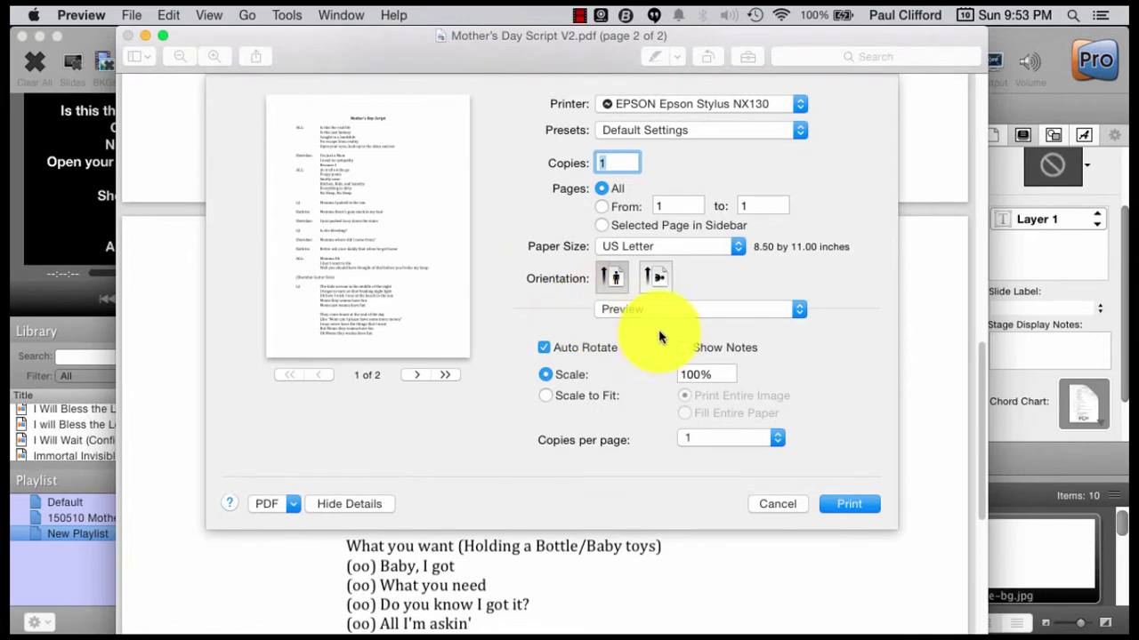
pyautogui.click(799, 308)
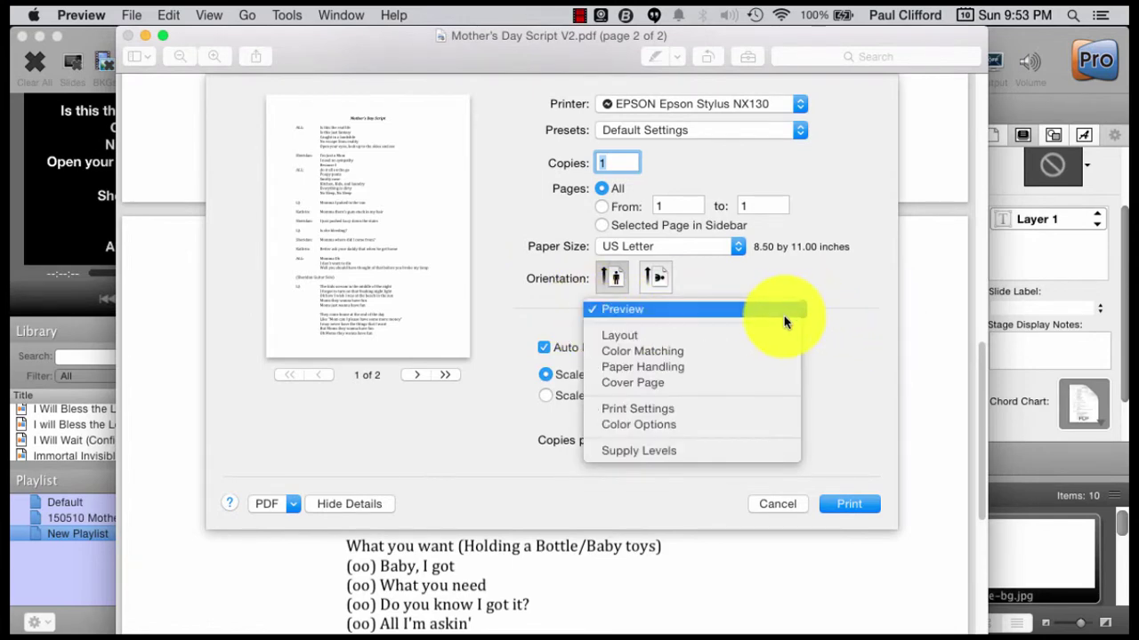
pyautogui.click(765, 336)
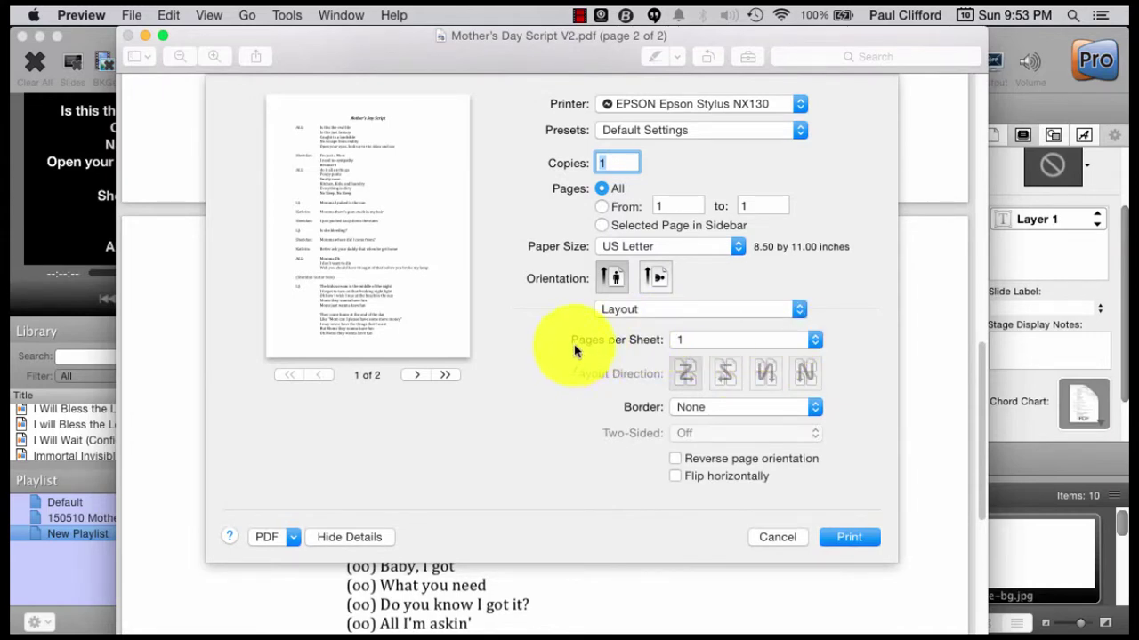
pyautogui.click(816, 347)
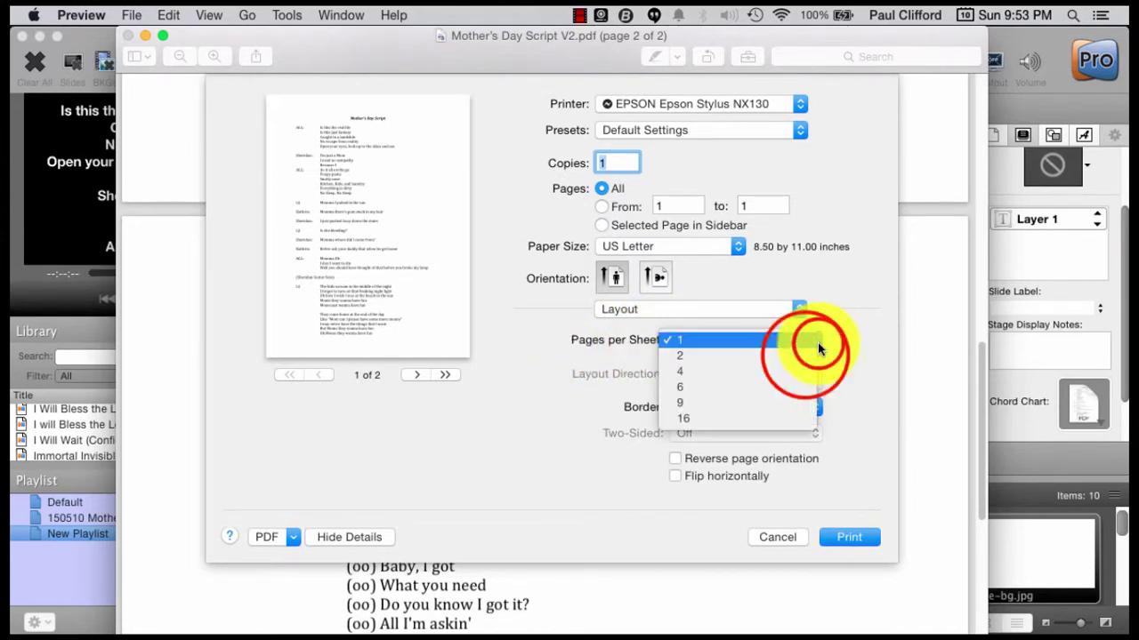
pyautogui.click(805, 355)
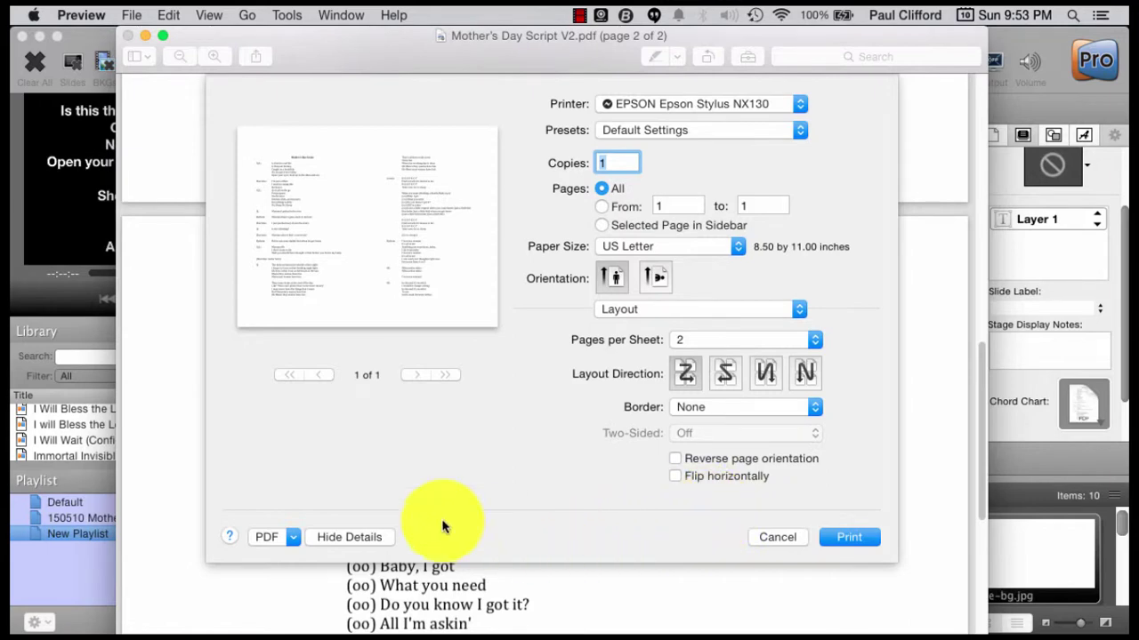
# Step: Save the print layout as a PDF named "Mother's Day Script V2-2page.pdf" on the Desktop
pyautogui.click(291, 538)
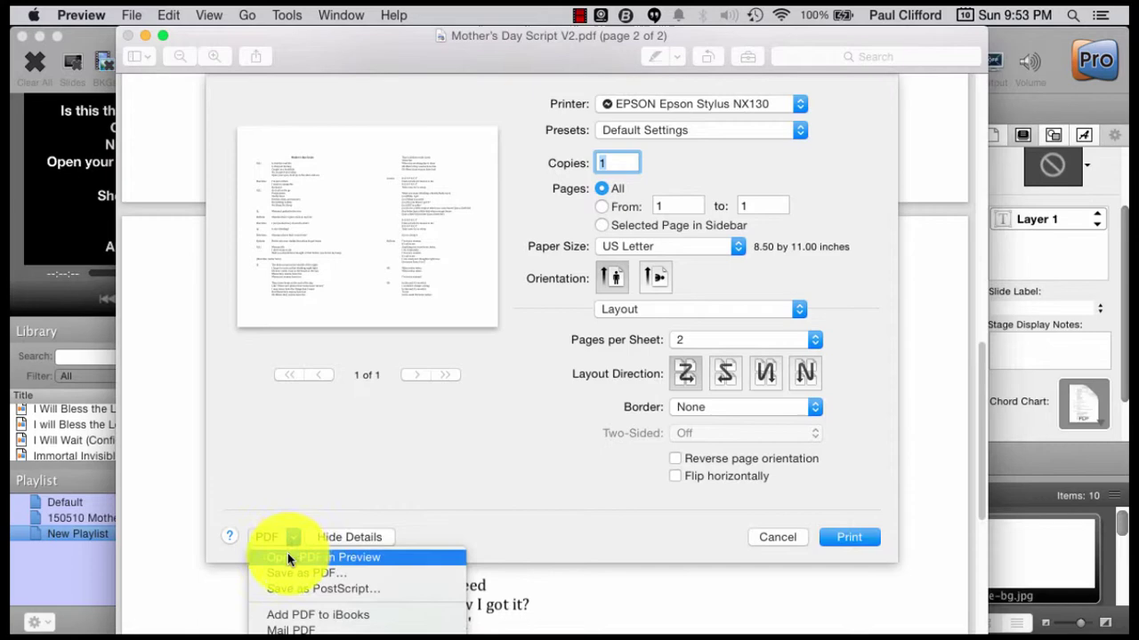
pyautogui.click(286, 573)
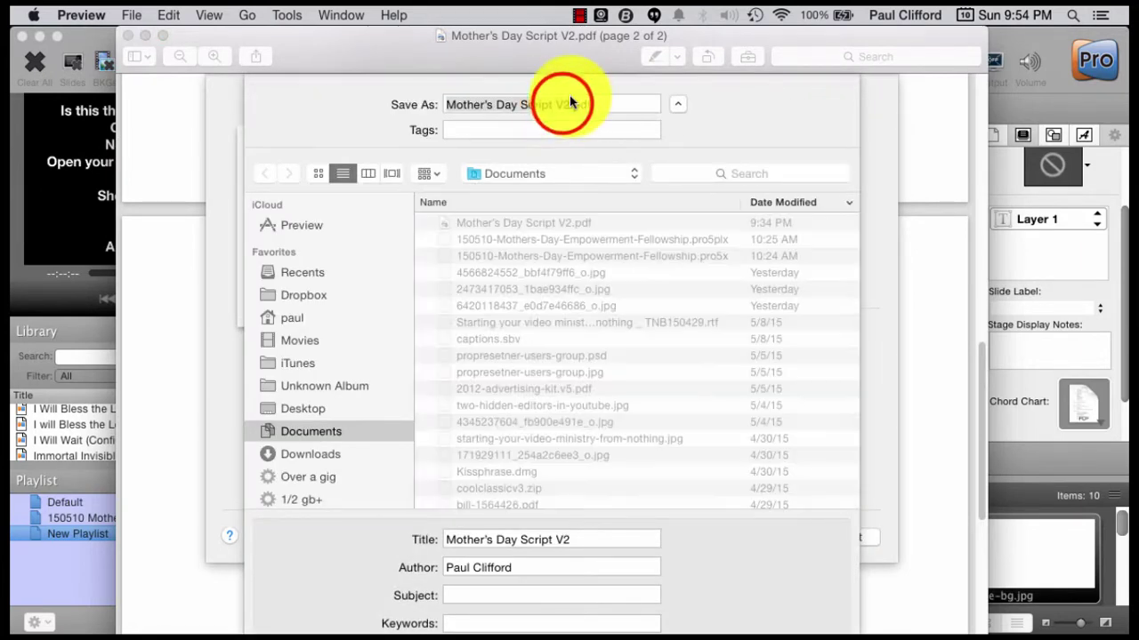
pyautogui.click(569, 102)
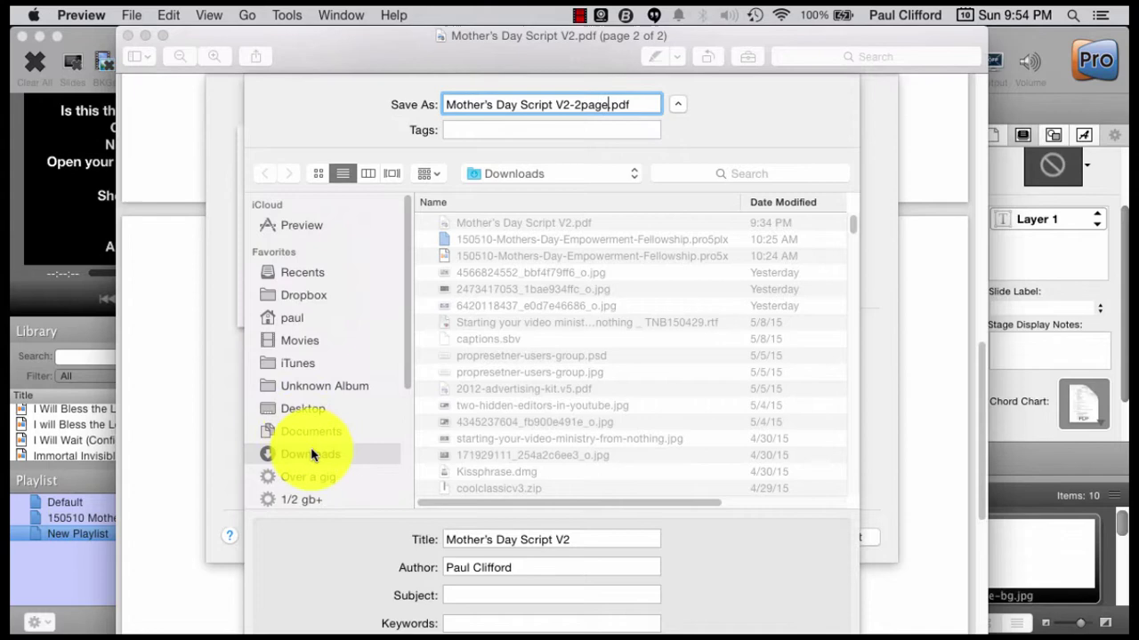
pyautogui.click(293, 406)
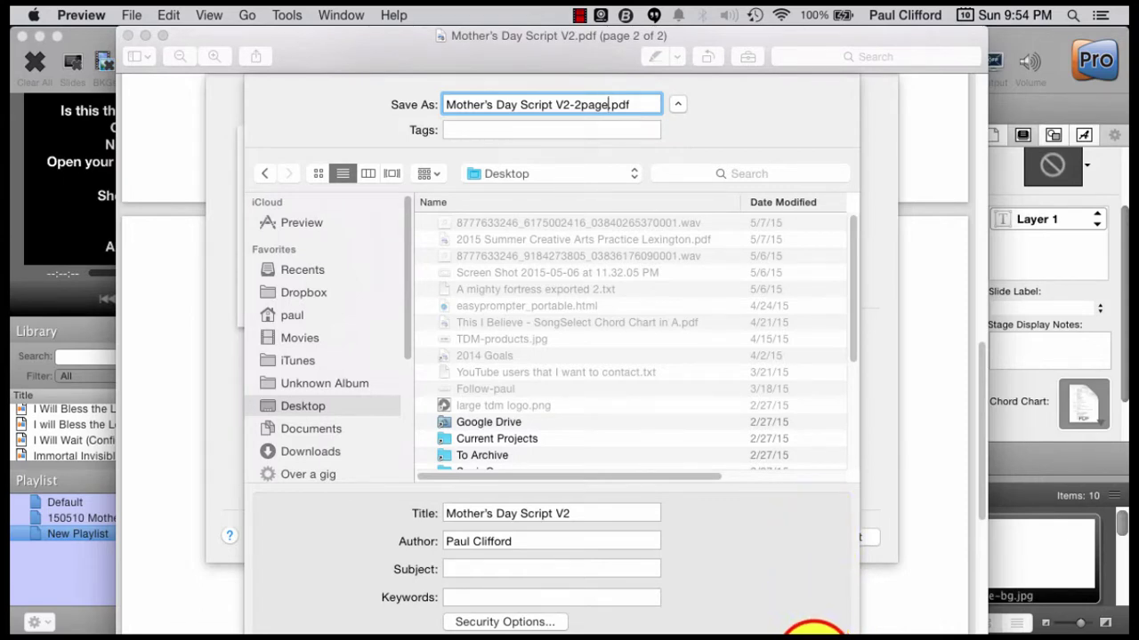
pyautogui.click(814, 633)
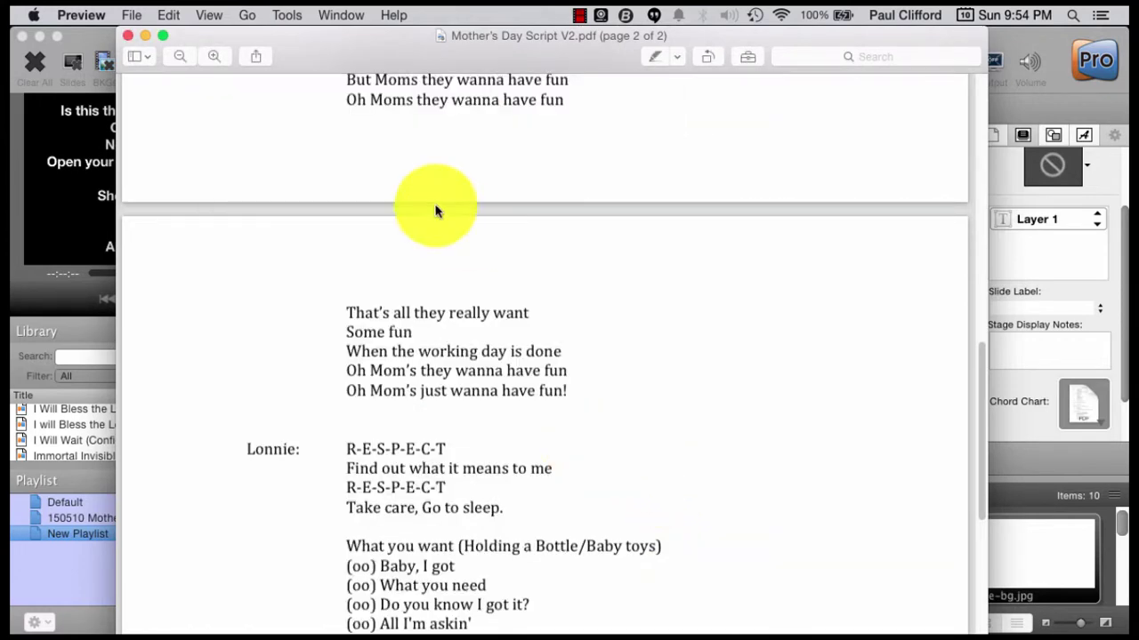
# Step: Hide Preview and return to the ProPresenter slide editor
pyautogui.click(288, 35)
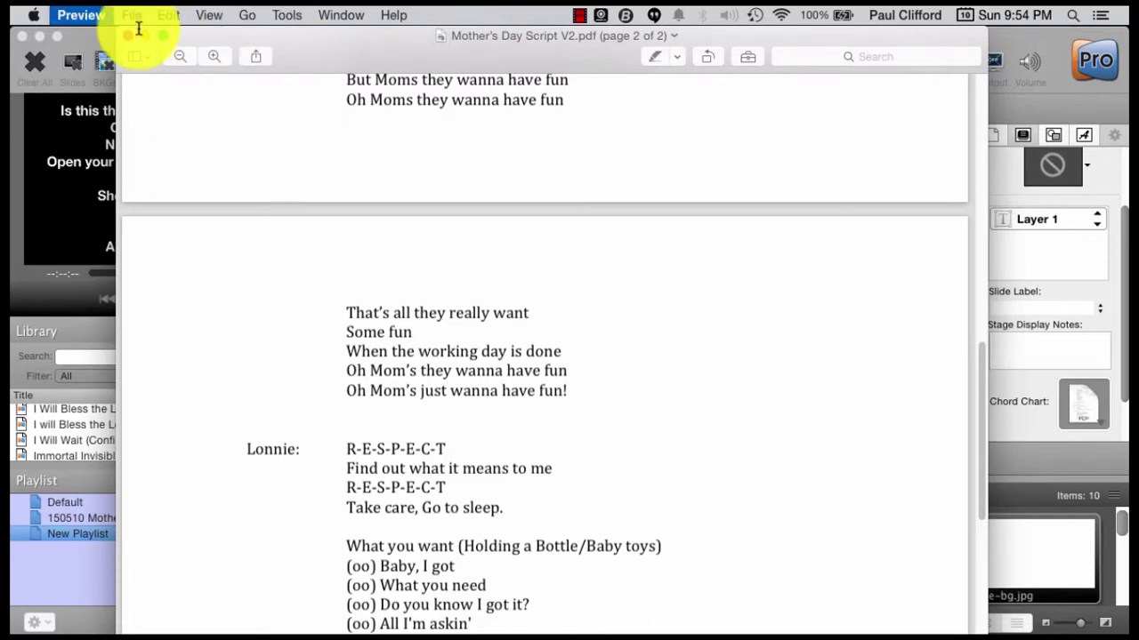
pyautogui.press('super+h')
pyautogui.click(342, 33)
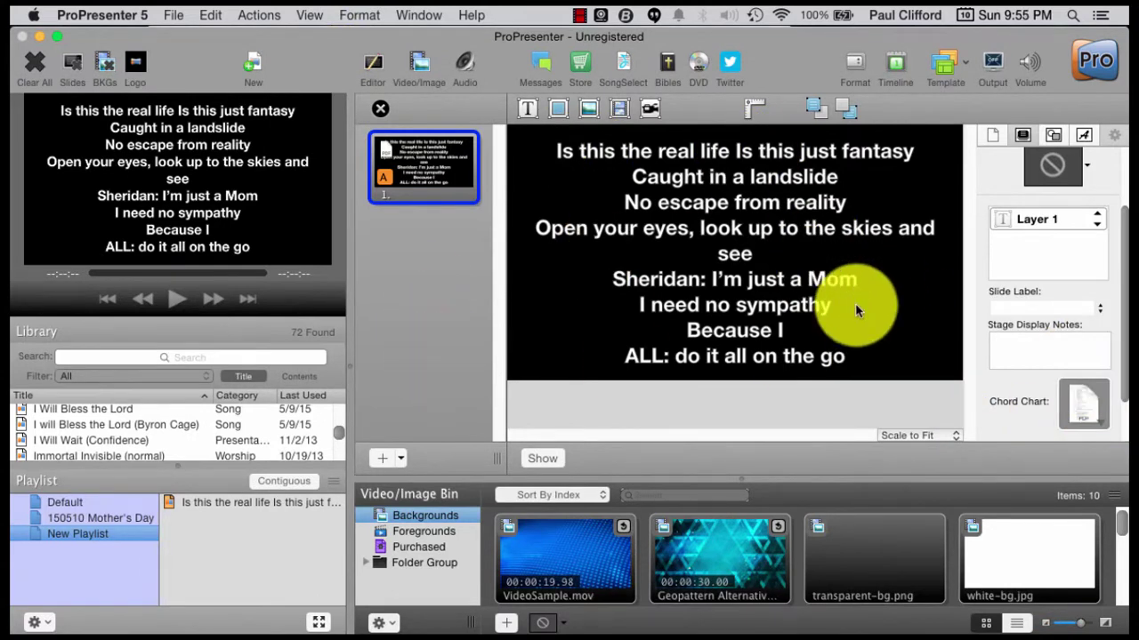
# Step: Change the slide's chord chart to "Mother's Day Script V2-2page.pdf" from the Desktop
pyautogui.click(1096, 424)
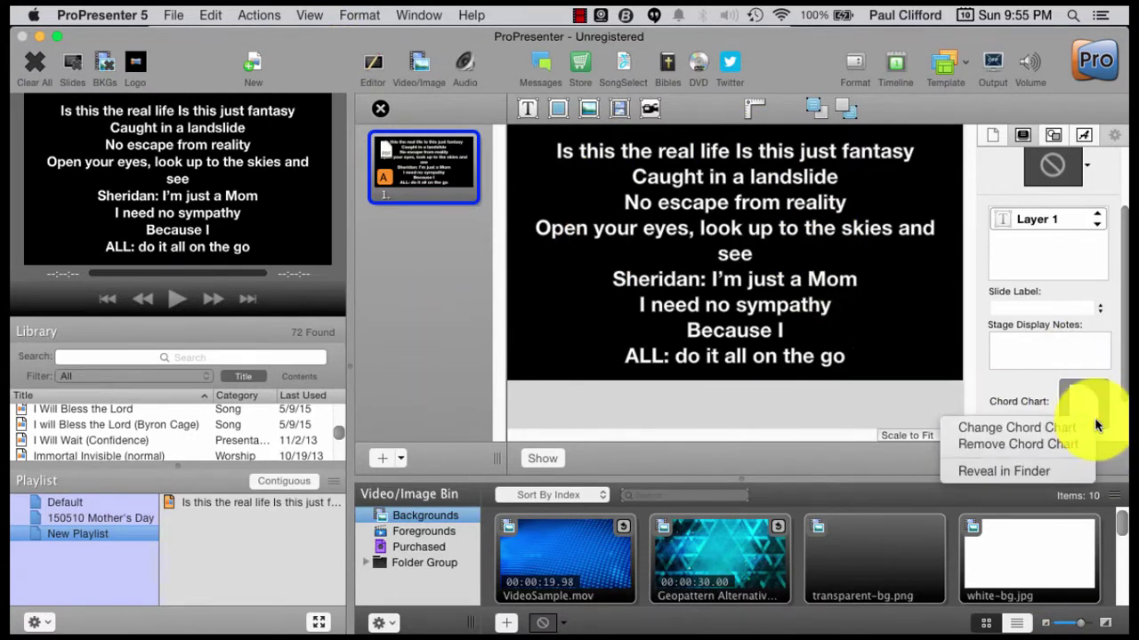
pyautogui.click(1046, 427)
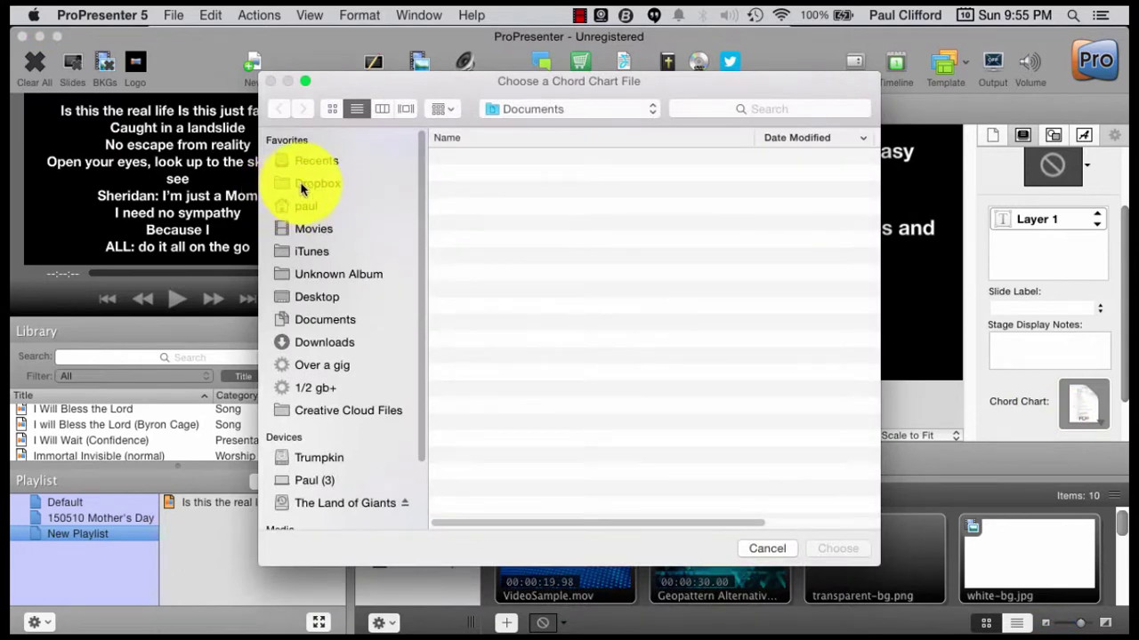
pyautogui.click(301, 296)
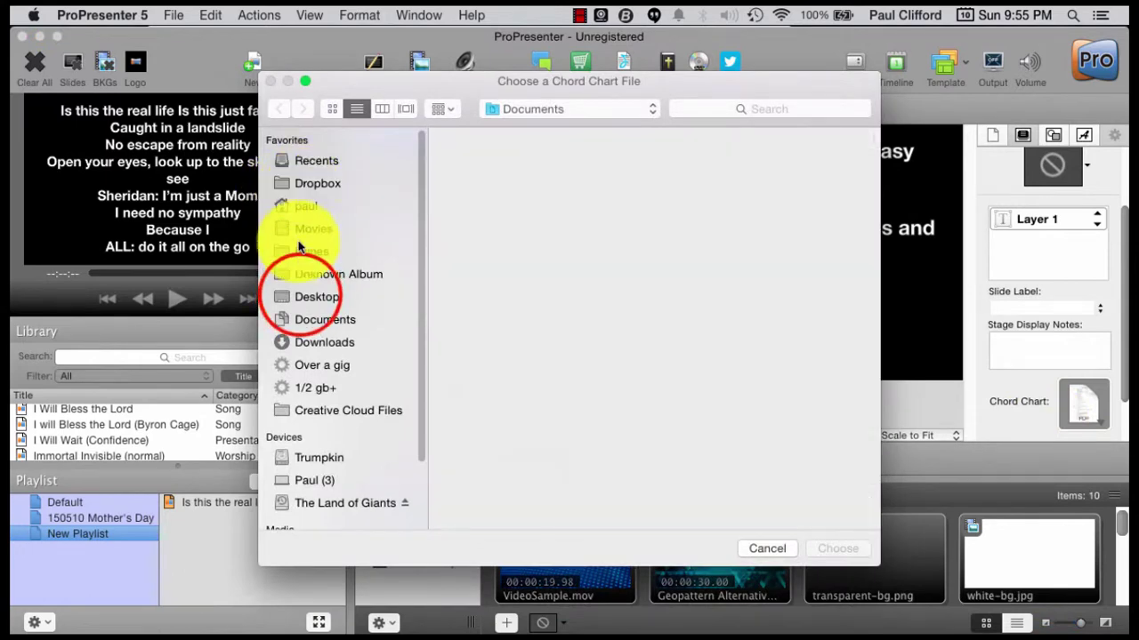
pyautogui.click(300, 299)
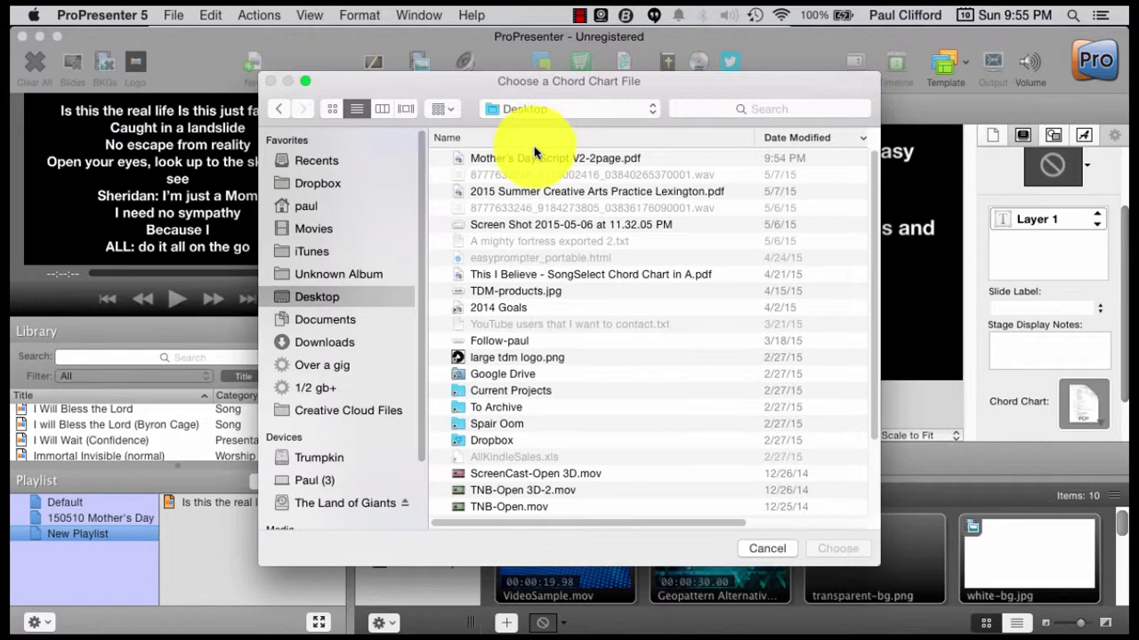
pyautogui.click(536, 158)
pyautogui.click(536, 158)
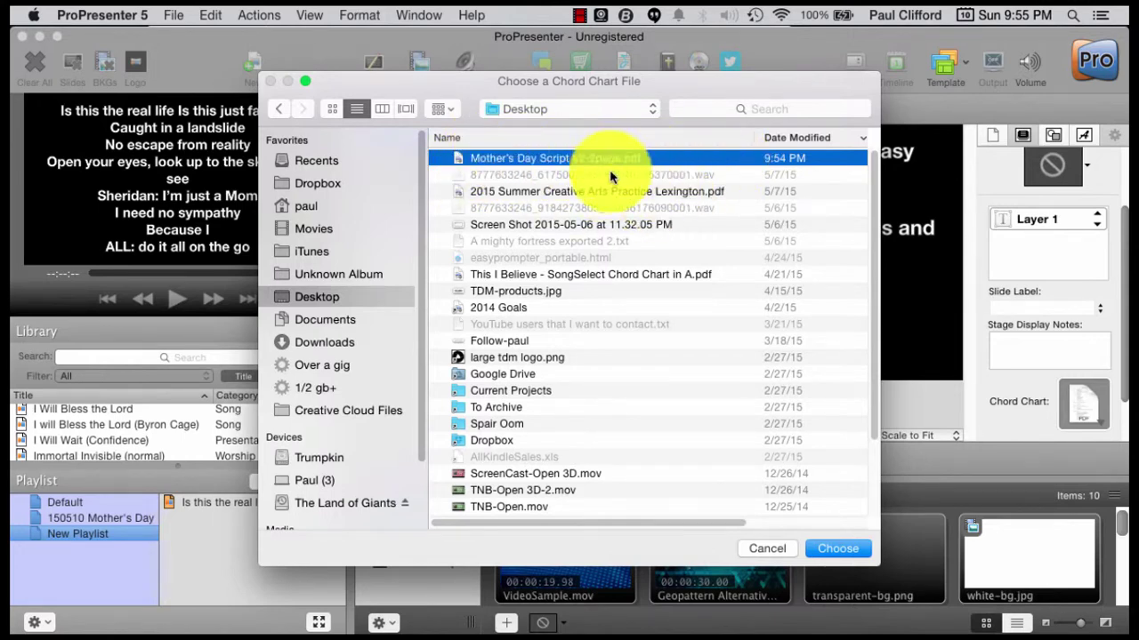
pyautogui.click(838, 549)
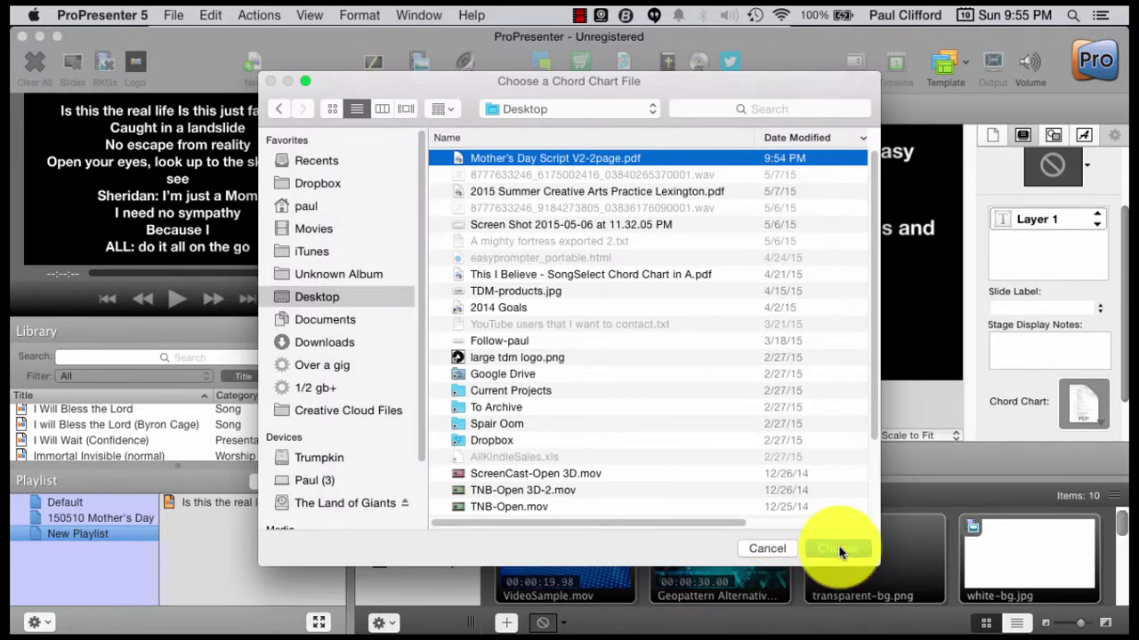
pyautogui.click(838, 550)
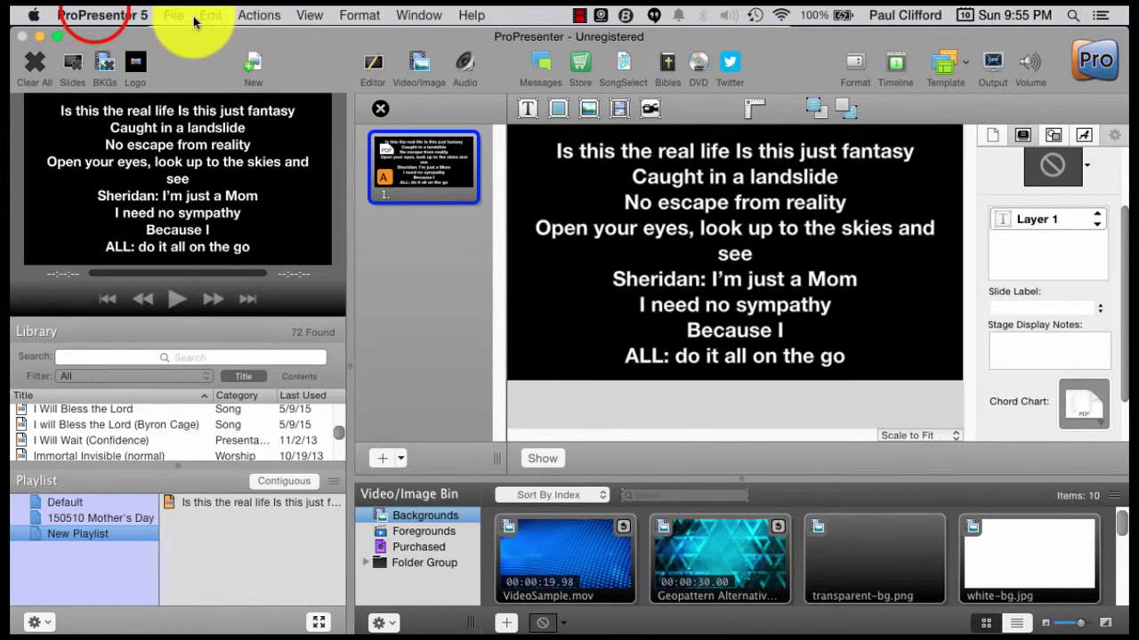
# Step: Open the stage display configuration from the Display preferences
pyautogui.click(95, 13)
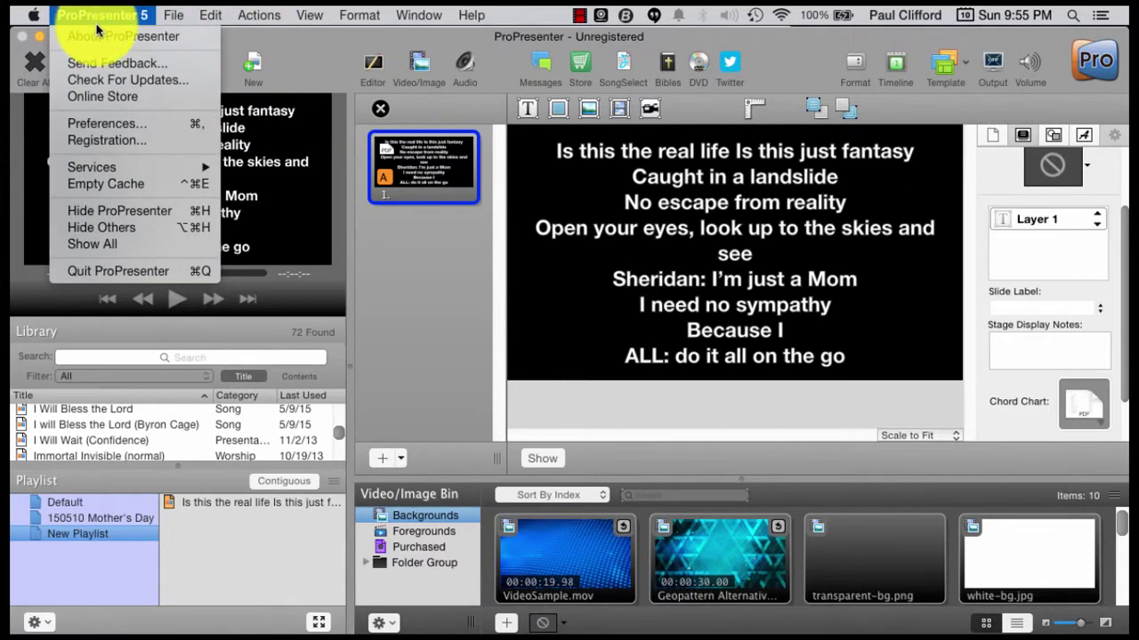
pyautogui.click(98, 123)
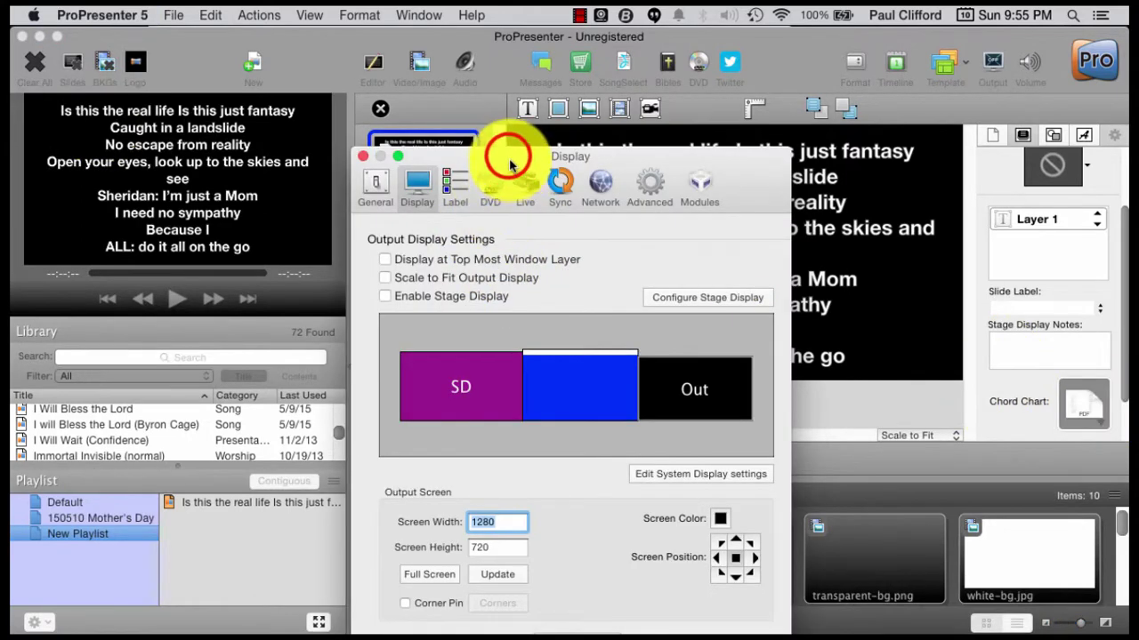
pyautogui.moveTo(506, 157); pyautogui.dragTo(509, 36)
pyautogui.click(738, 199)
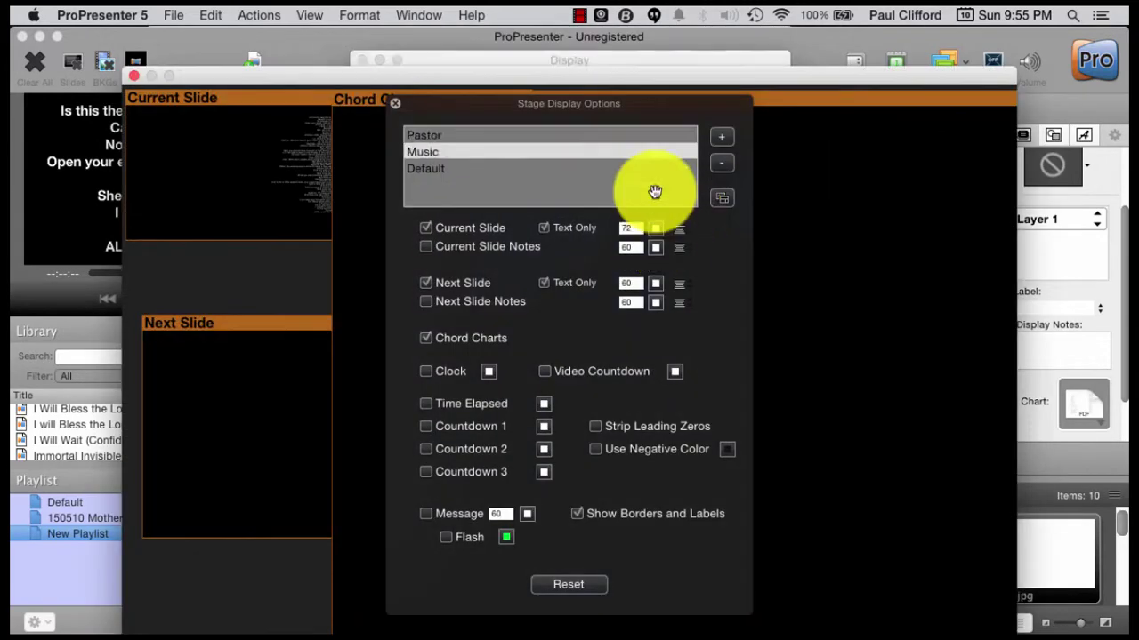
# Step: Move the Stage Display Options window clear of the slide boxes and narrow the Chord Chart box from its left edge
pyautogui.click(678, 105)
pyautogui.moveTo(678, 105); pyautogui.dragTo(211, 101)
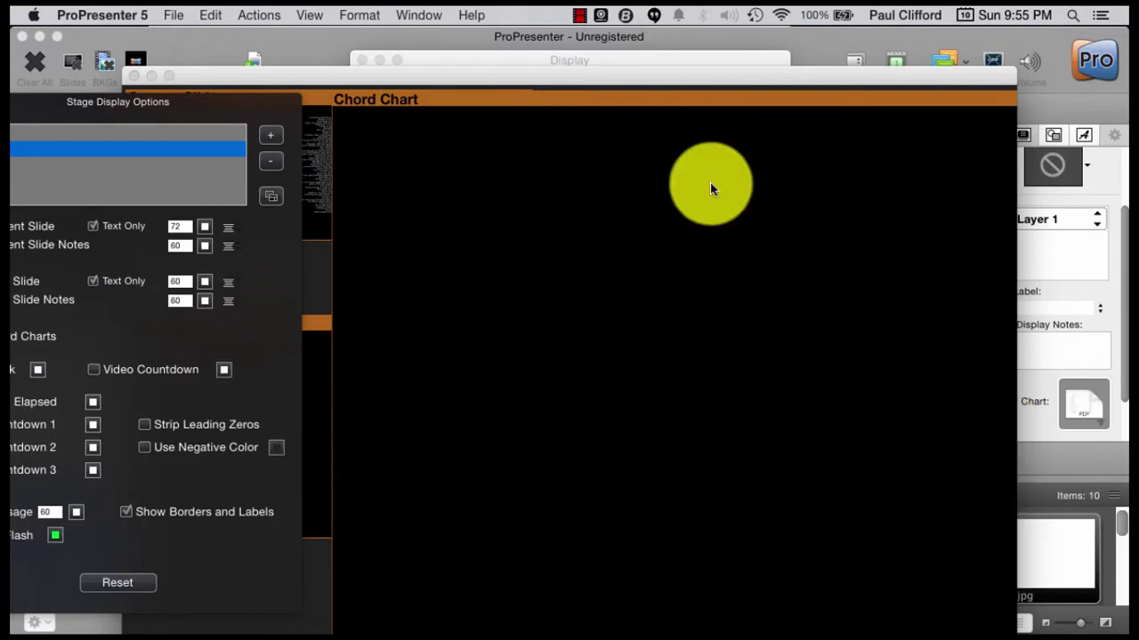
pyautogui.click(236, 107)
pyautogui.moveTo(229, 107); pyautogui.dragTo(957, 78)
pyautogui.click(299, 322)
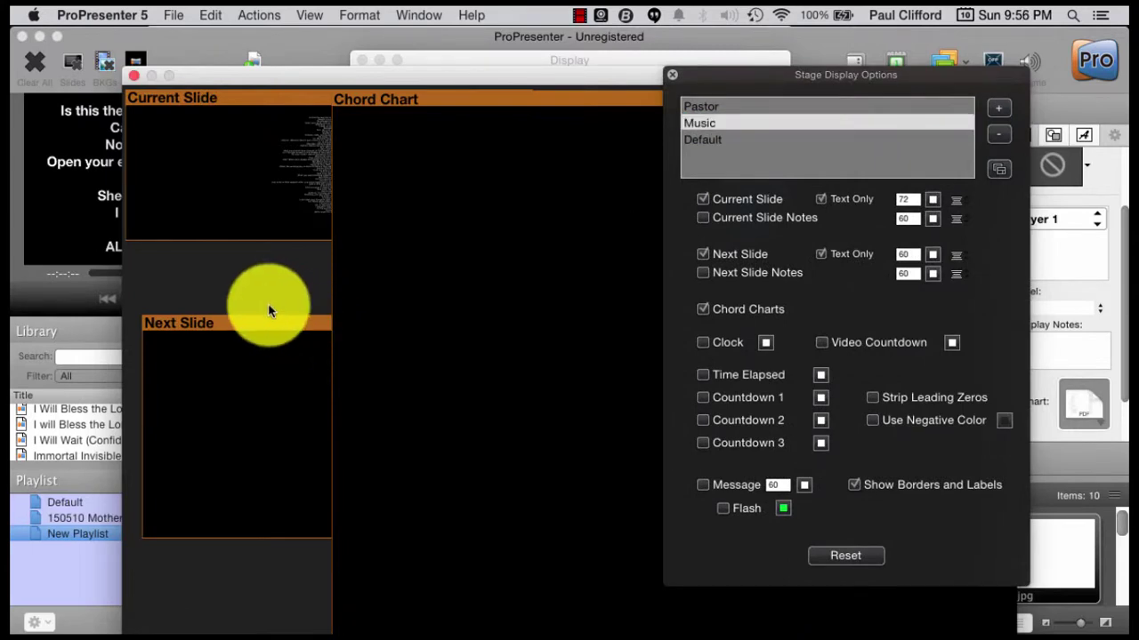
pyautogui.moveTo(346, 594); pyautogui.dragTo(334, 616)
pyautogui.moveTo(336, 431); pyautogui.dragTo(405, 407)
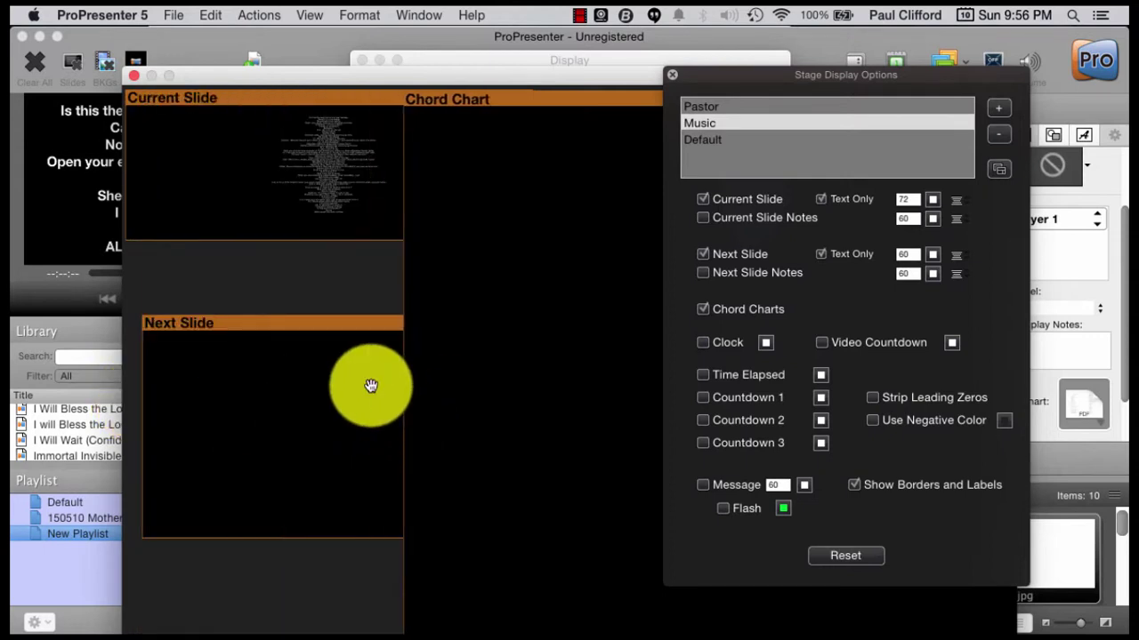
# Step: Narrow the Next Slide box and reposition it below the Current Slide box
pyautogui.moveTo(305, 100)
pyautogui.mouseDown()
pyautogui.moveTo(308, 150)
pyautogui.moveTo(305, 101)
pyautogui.mouseUp()
pyautogui.moveTo(233, 331); pyautogui.dragTo(60, 281)
pyautogui.moveTo(376, 433); pyautogui.dragTo(162, 411)
pyautogui.moveTo(133, 275); pyautogui.dragTo(315, 342)
# Step: Widen the Next Slide box almost to the Chord Chart and lengthen it downward, and extend the Current Slide box down toward it
pyautogui.click(351, 436)
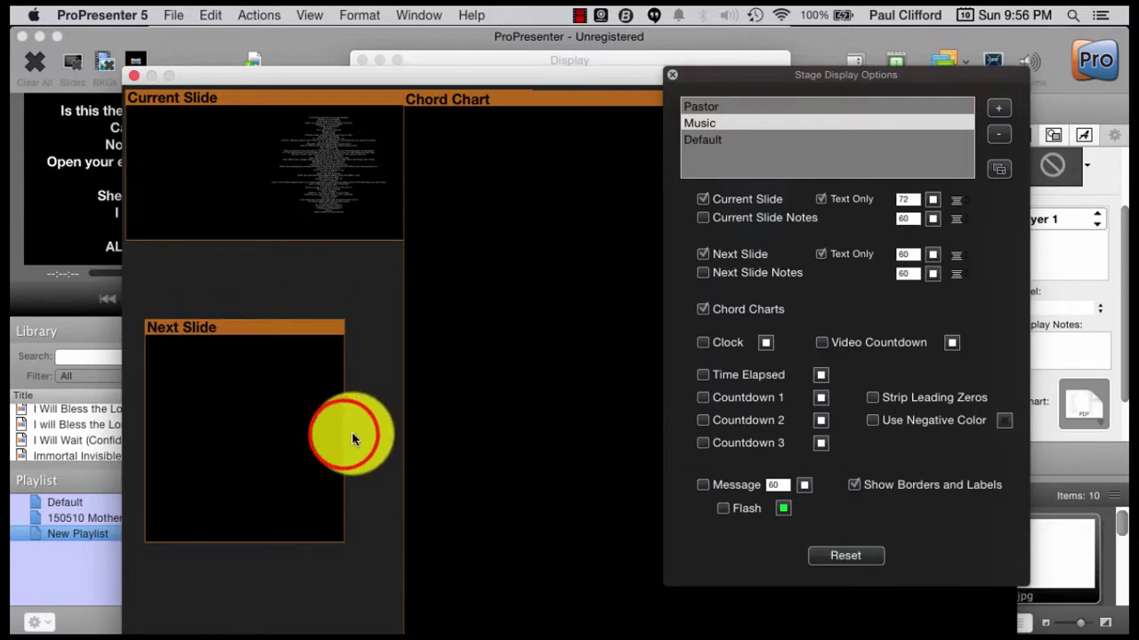
pyautogui.moveTo(344, 434); pyautogui.dragTo(392, 447)
pyautogui.click(327, 536)
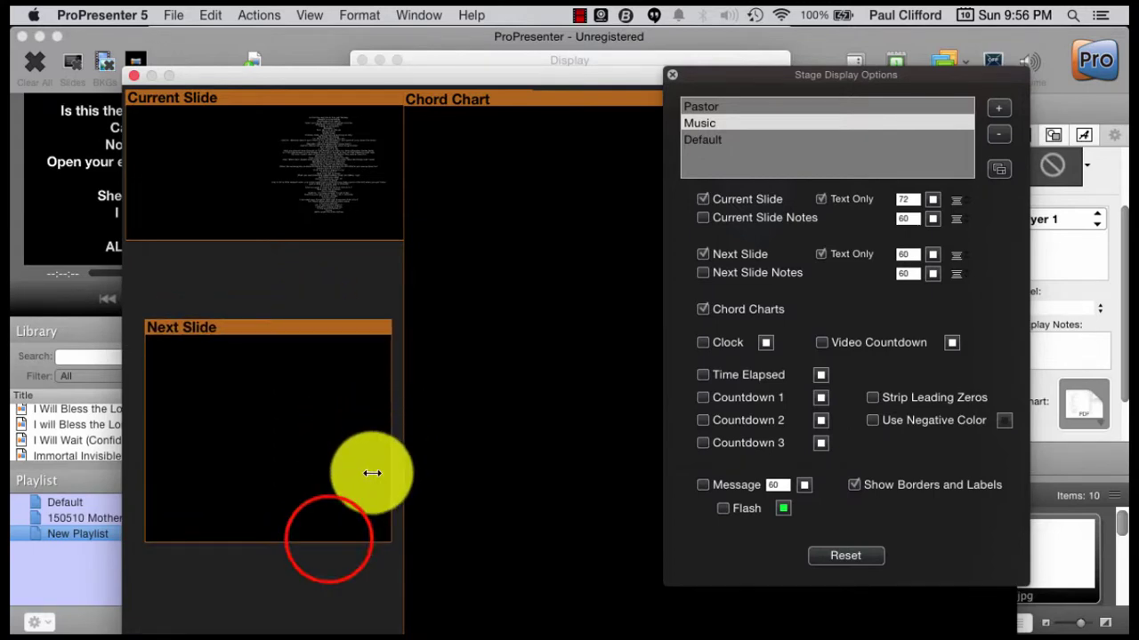
pyautogui.moveTo(329, 531); pyautogui.dragTo(321, 596)
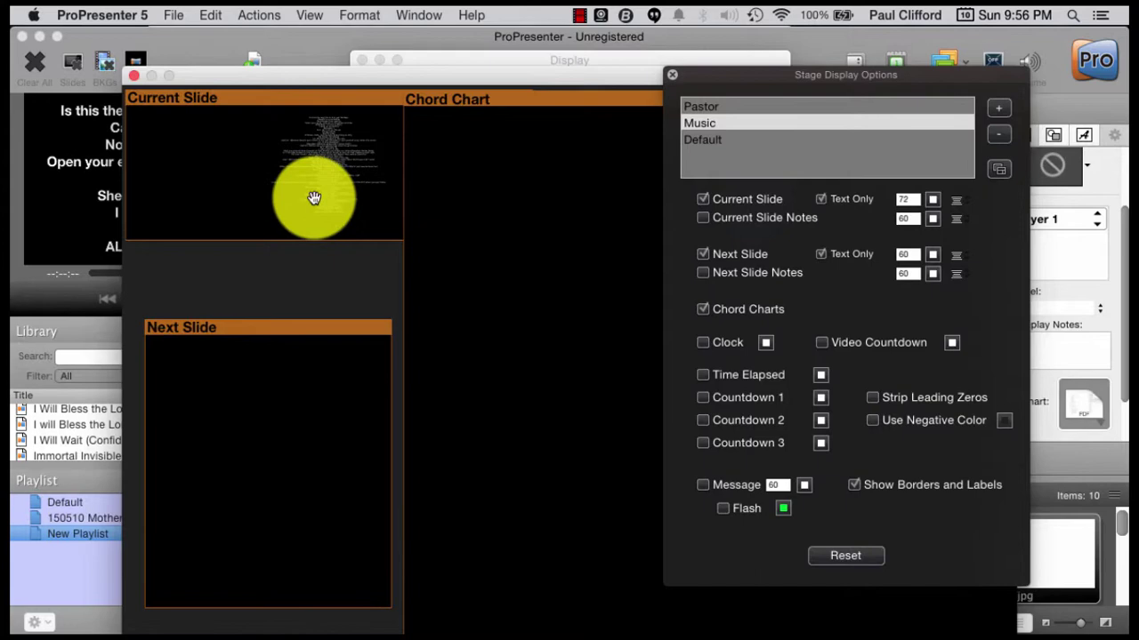
pyautogui.click(320, 232)
pyautogui.moveTo(318, 234); pyautogui.dragTo(322, 289)
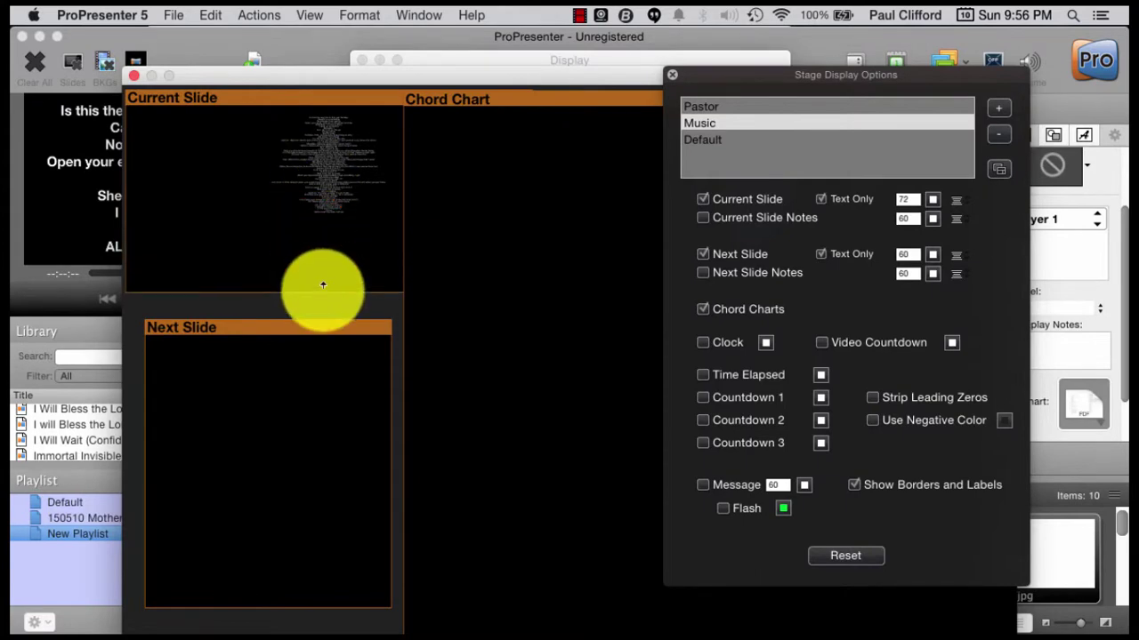
# Step: Move the Stage Display Options window aside to view the full Chord Chart area, and bring it back beside the slide boxes
pyautogui.moveTo(773, 75); pyautogui.dragTo(70, 96)
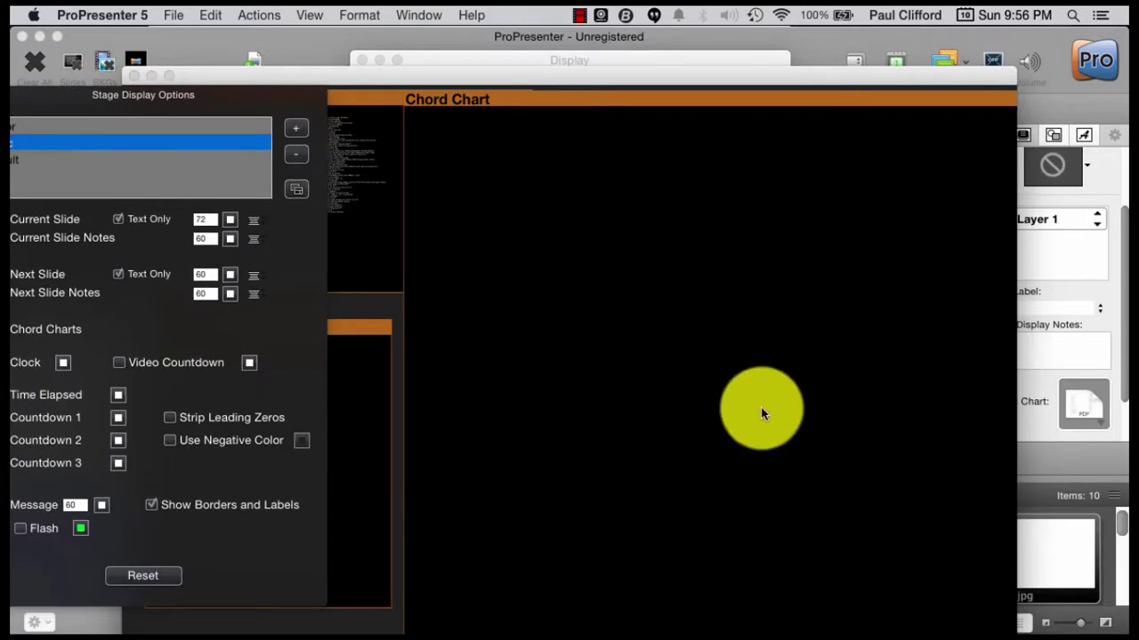
pyautogui.moveTo(255, 88); pyautogui.dragTo(762, 95)
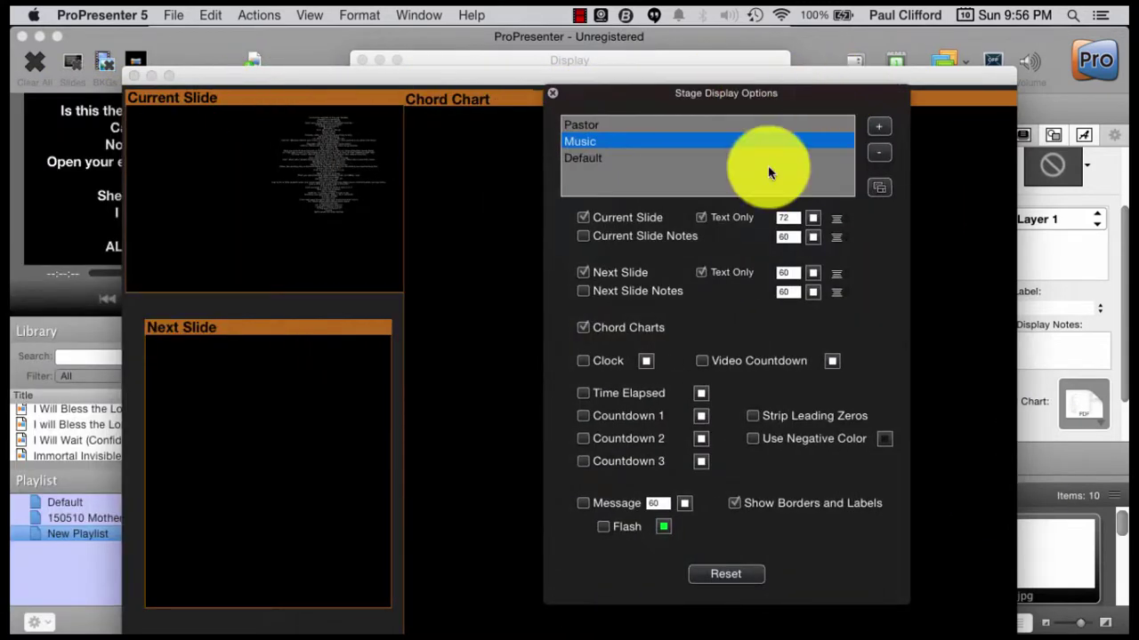